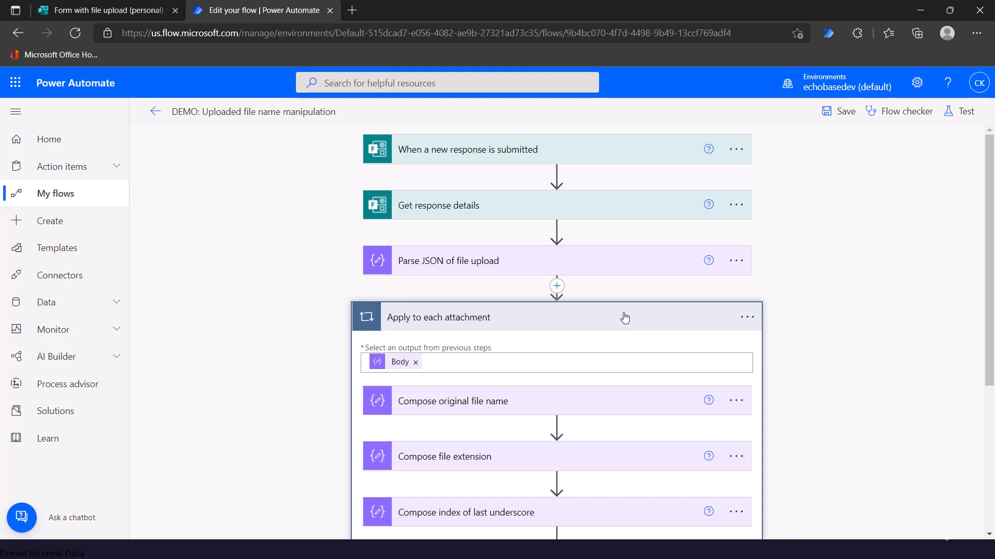
# Step: Replace the placeholder input of the Compose original file name action with the name dynamic content from Parse JSON of file upload
pyautogui.hotkey('ctrl', '+')
pyautogui.hotkey('ctrl', '+')
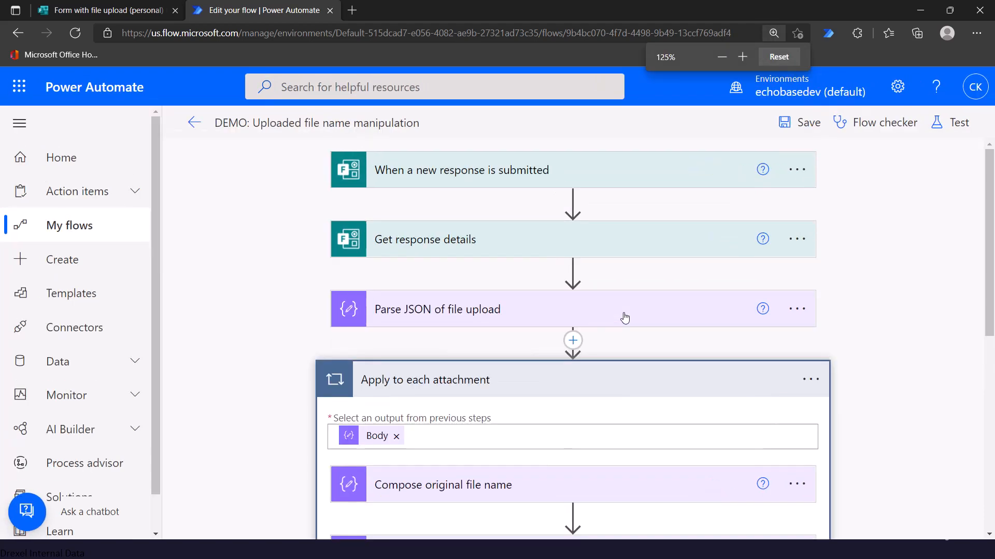
pyautogui.scroll(-3, 625, 318)
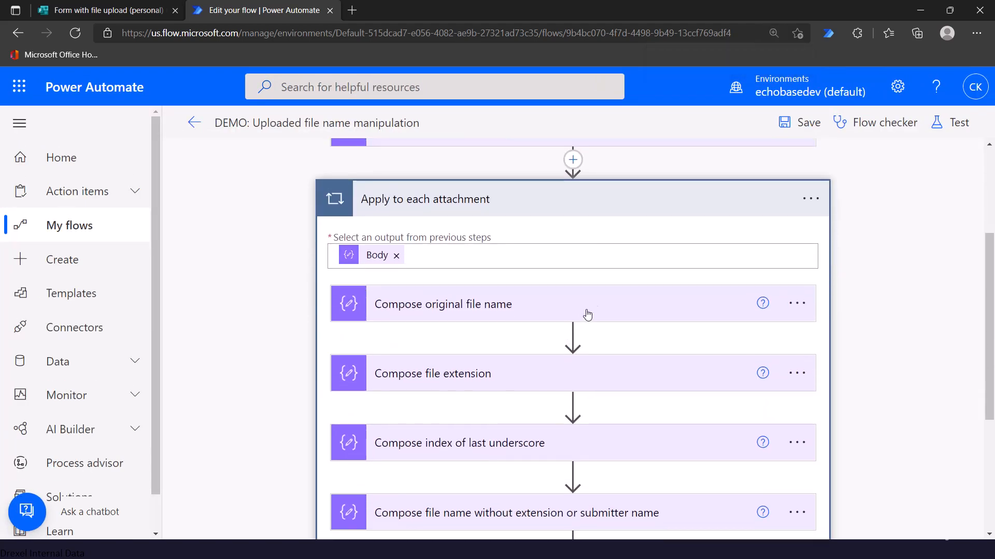
pyautogui.click(625, 307)
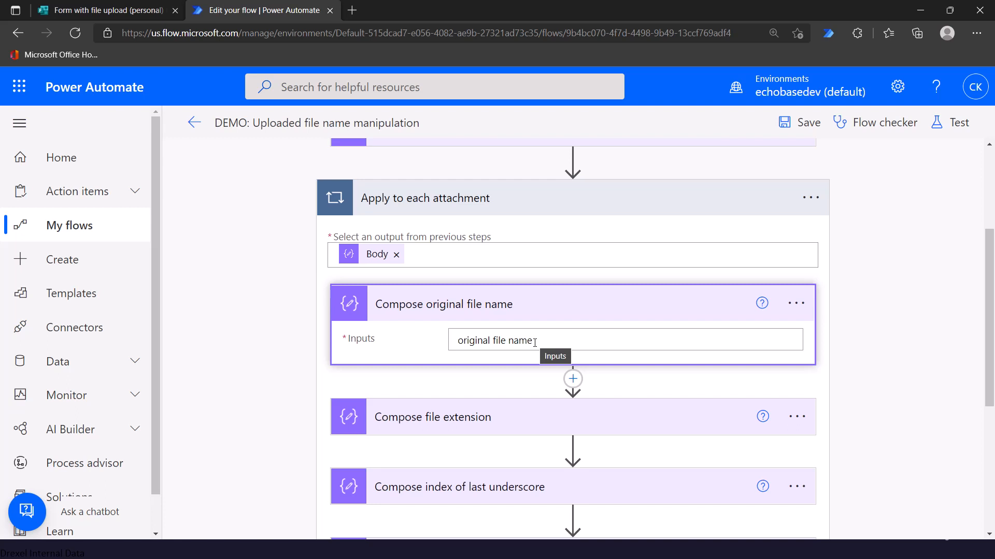
pyautogui.moveTo(535, 342); pyautogui.dragTo(378, 326)
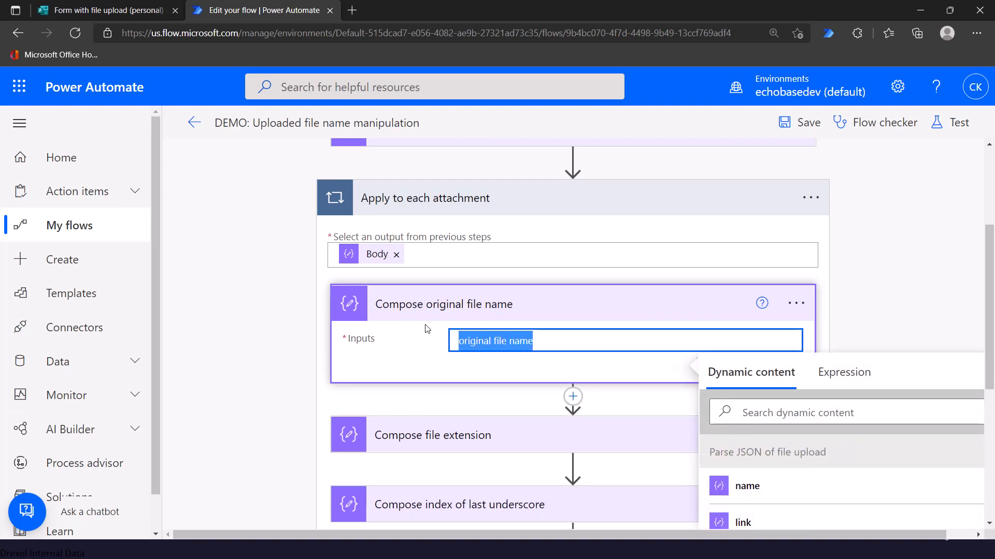
pyautogui.scroll(3, 427, 329)
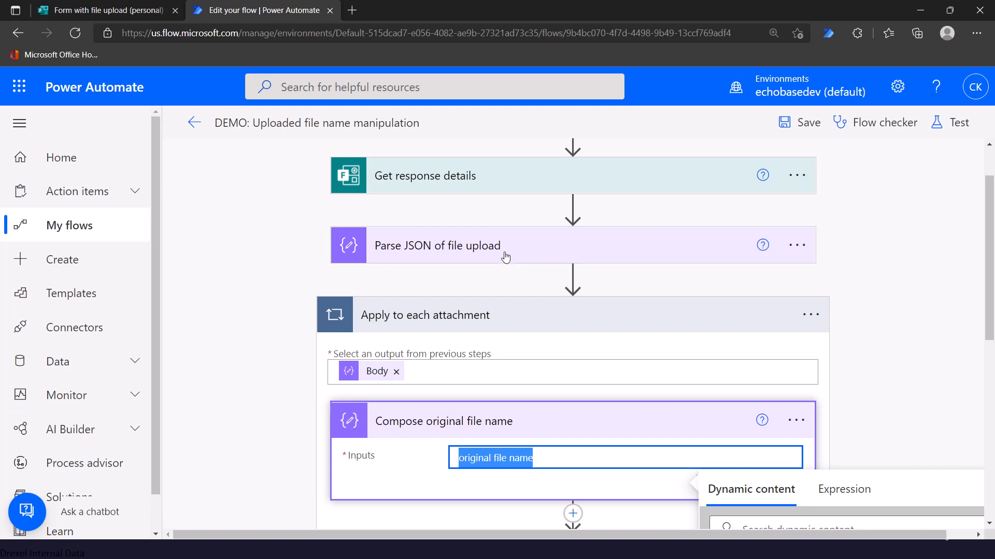
pyautogui.moveTo(511, 268)
pyautogui.press('BackSpace')
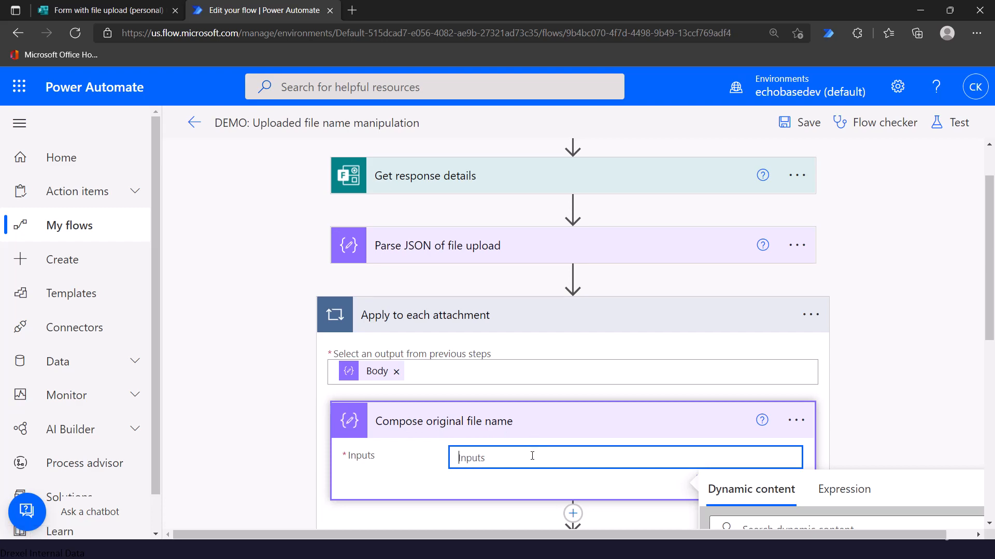
pyautogui.scroll(-1, 536, 432)
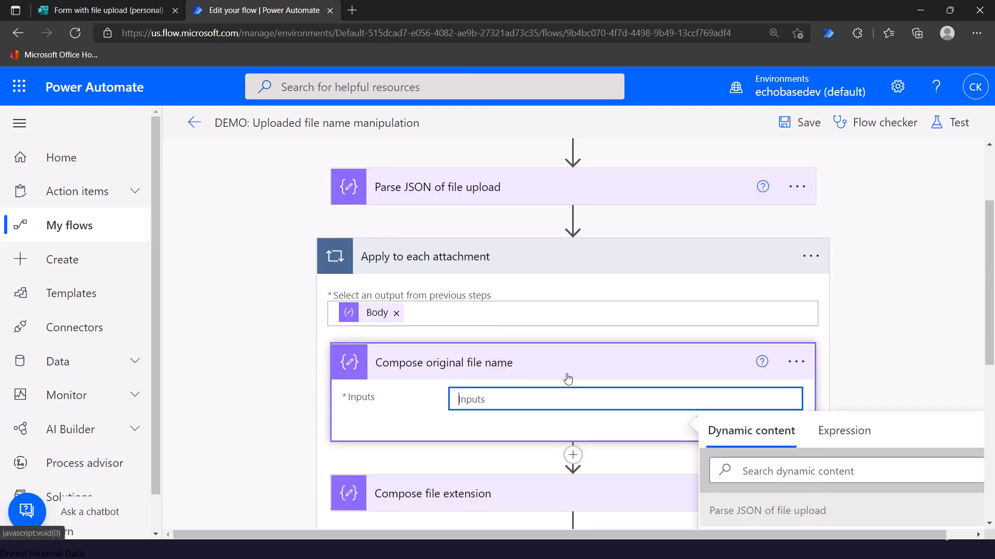
pyautogui.scroll(-3, 566, 377)
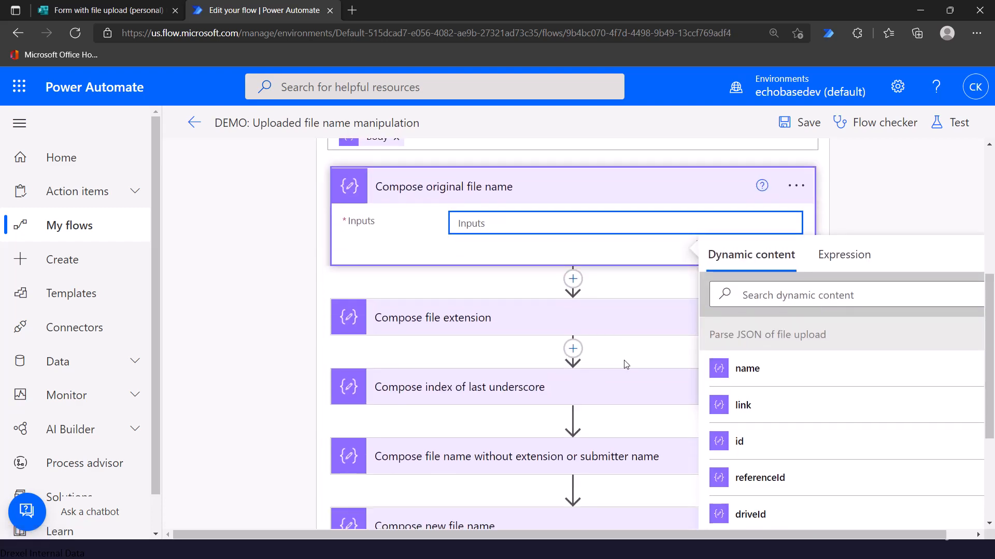
pyautogui.click(744, 375)
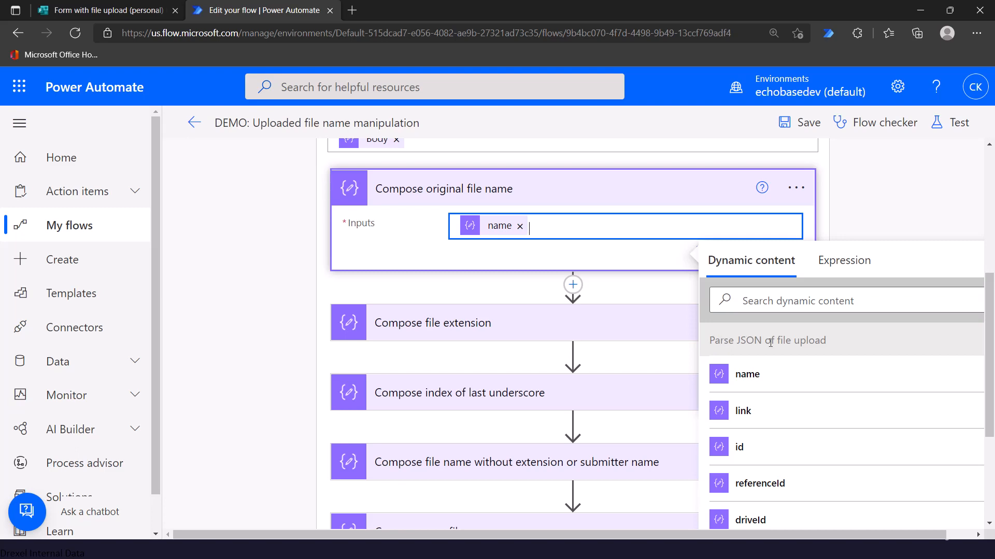
# Step: Save the flow and test it automatically with the most recently used trigger run
pyautogui.click(804, 124)
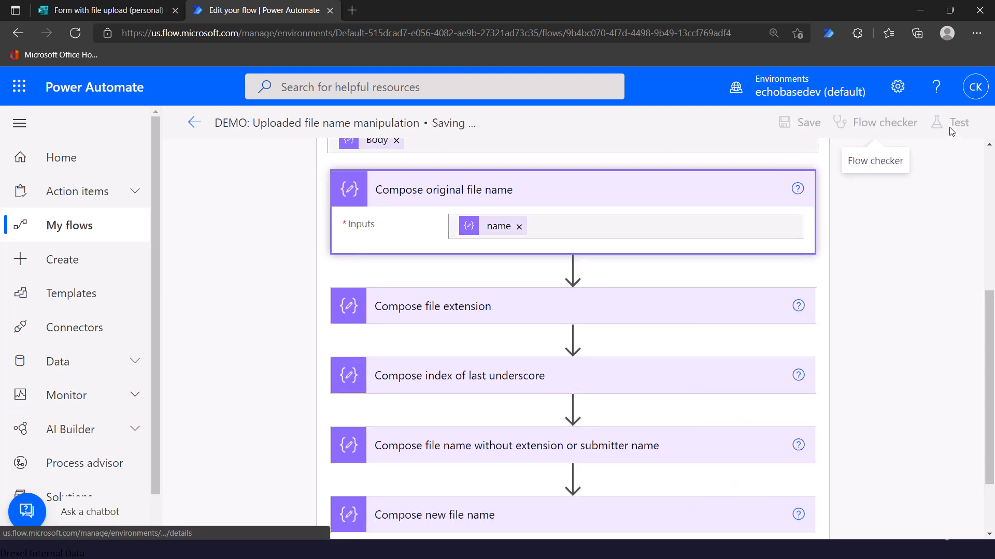
pyautogui.click(953, 123)
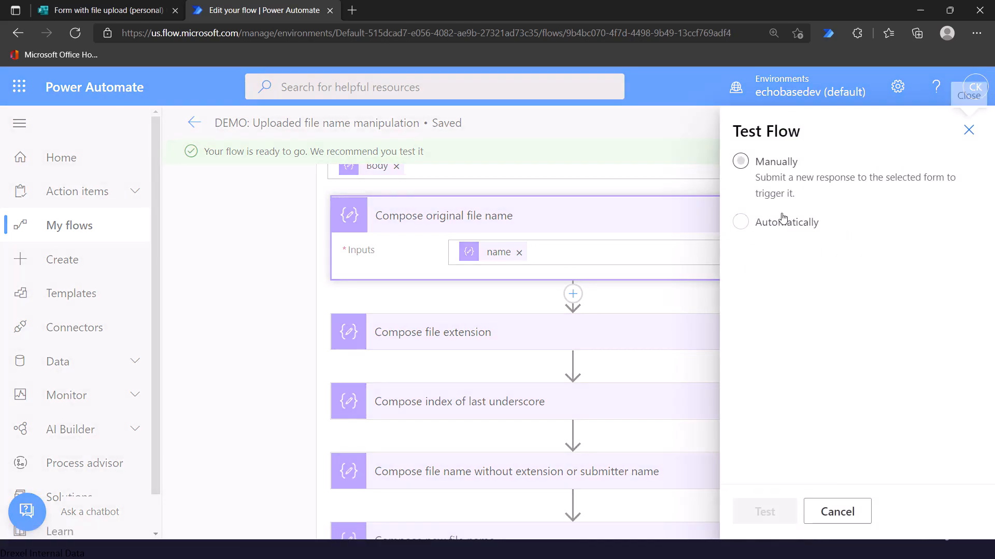
pyautogui.click(741, 223)
pyautogui.click(766, 251)
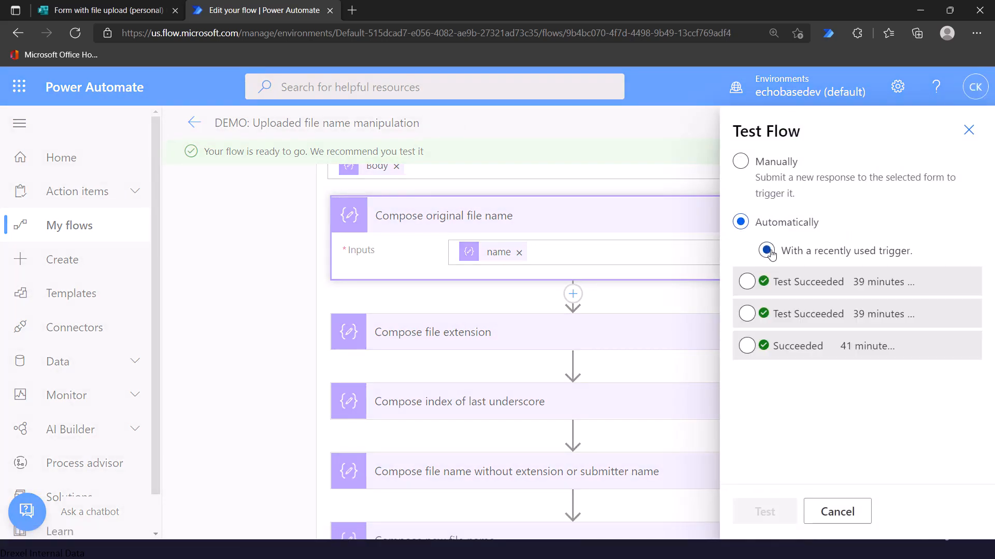
pyautogui.click(747, 281)
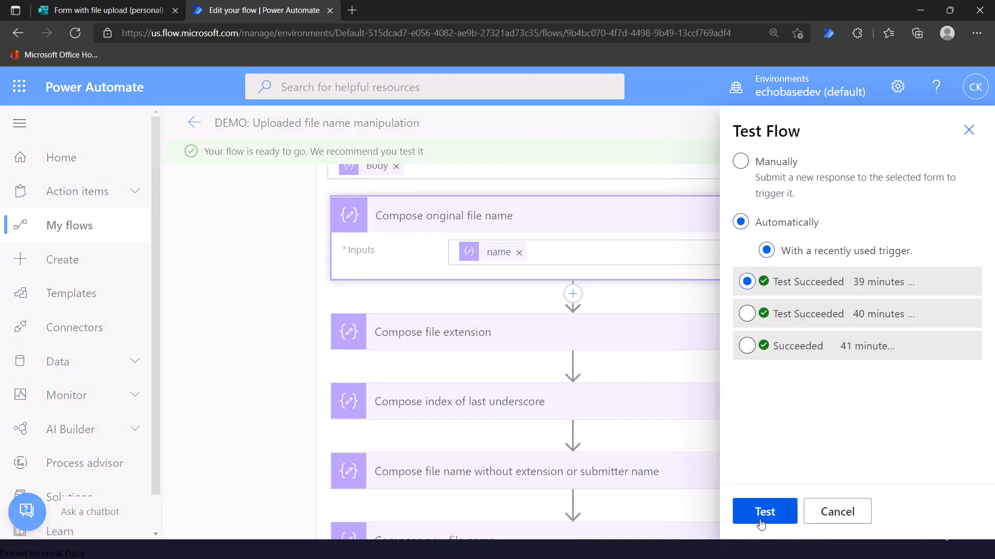
pyautogui.click(760, 518)
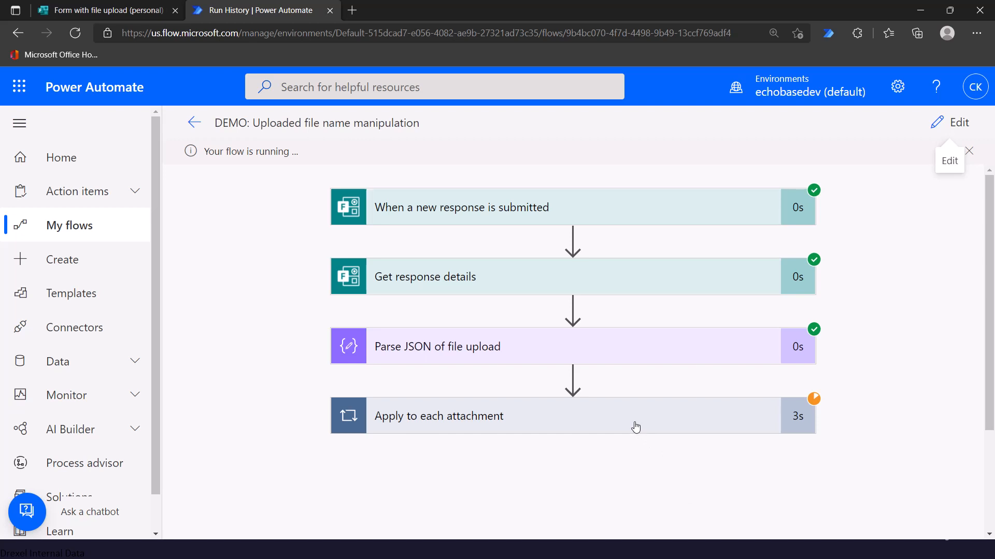
# Step: Examine the inputs and outputs of Compose original file name within the Apply to each attachment loop of the test run
pyautogui.click(636, 427)
pyautogui.scroll(-1, 618, 404)
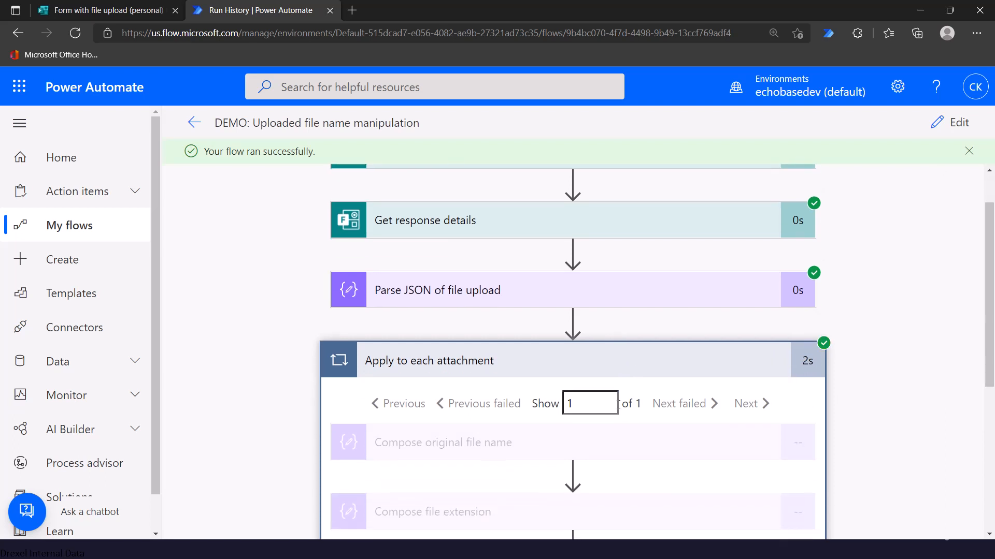
pyautogui.scroll(-1, 624, 403)
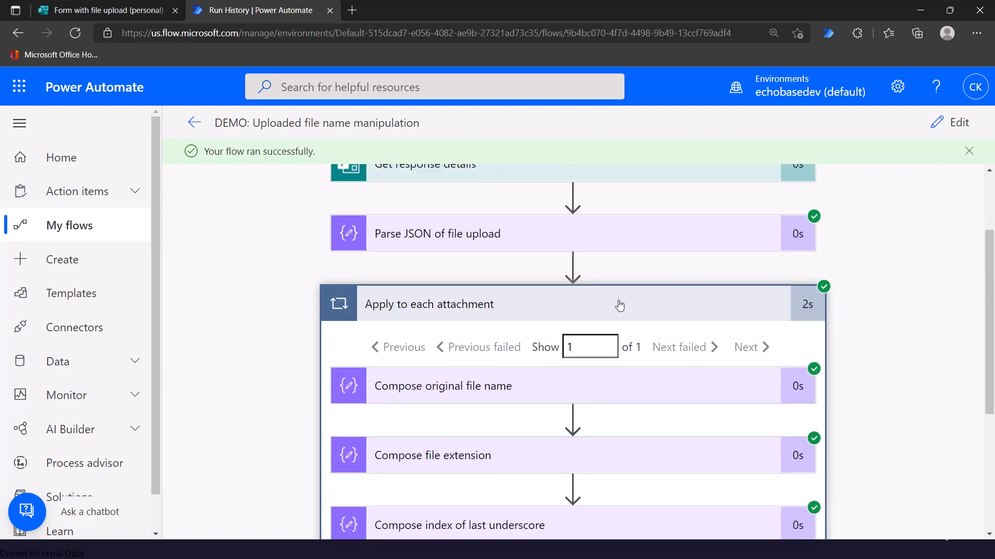
pyautogui.scroll(-1, 650, 391)
pyautogui.click(568, 327)
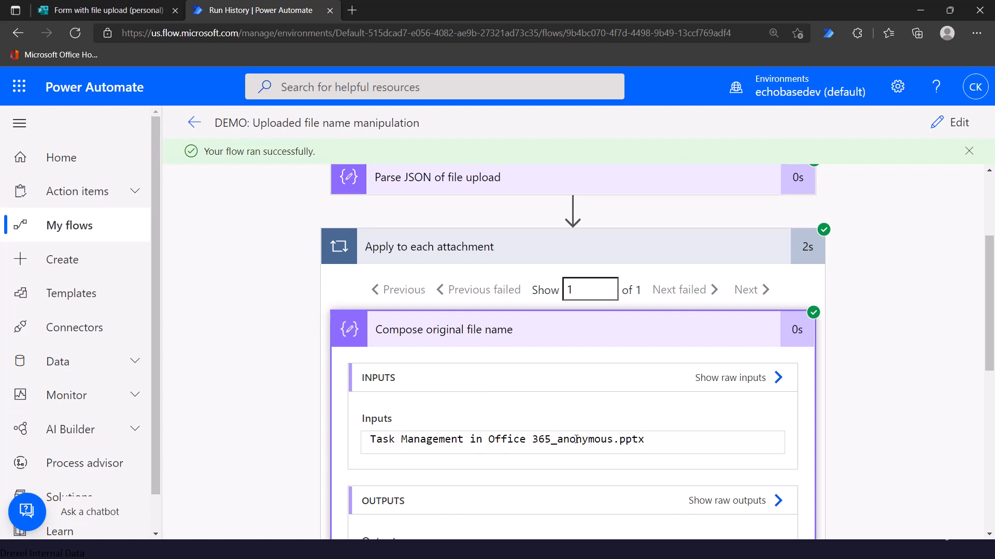
pyautogui.scroll(-2, 575, 430)
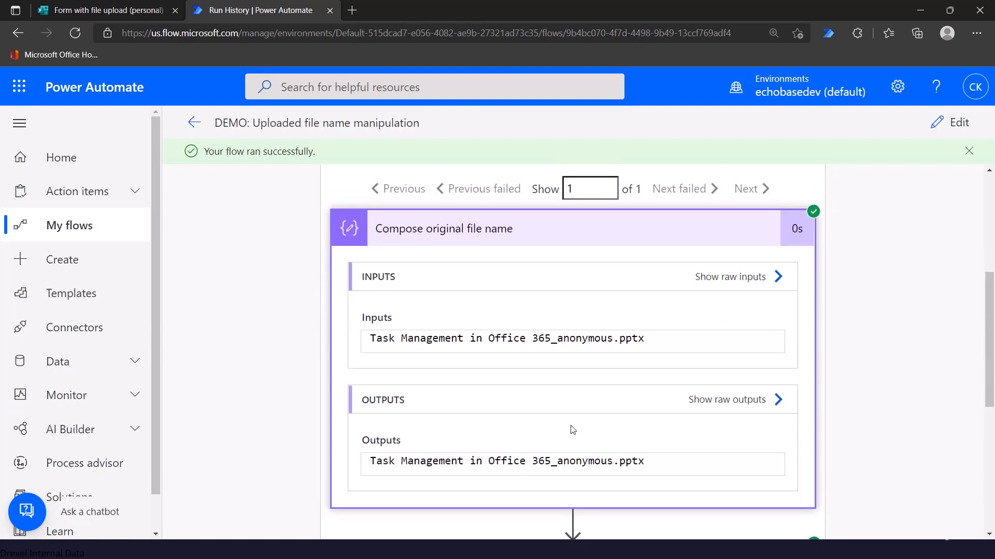
pyautogui.scroll(3, 573, 366)
pyautogui.scroll(-1, 573, 414)
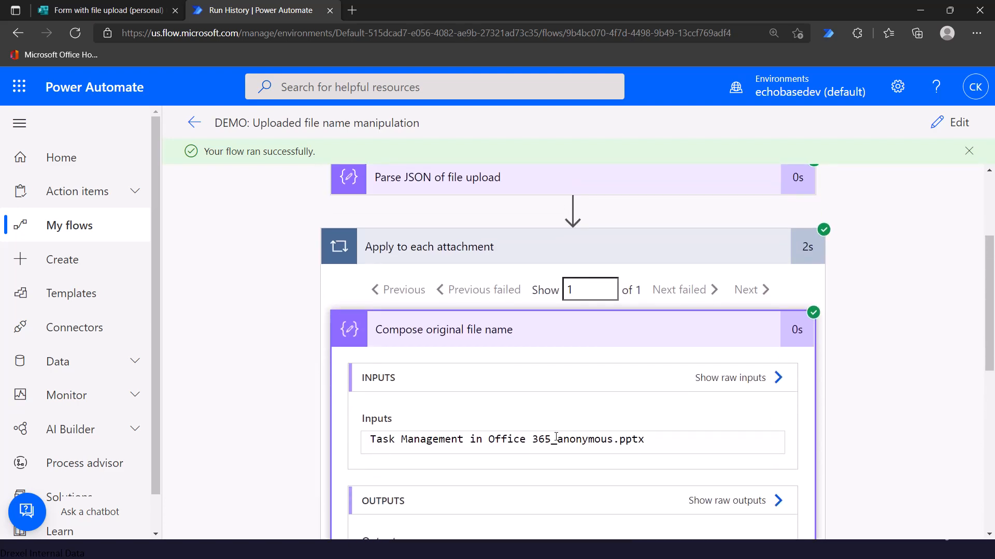
pyautogui.moveTo(553, 440); pyautogui.dragTo(613, 441)
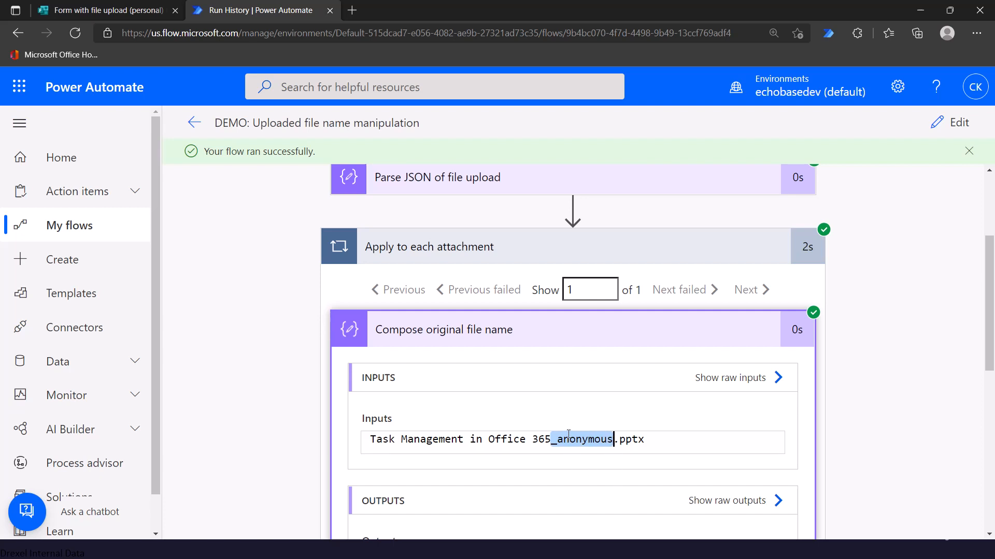
pyautogui.click(594, 319)
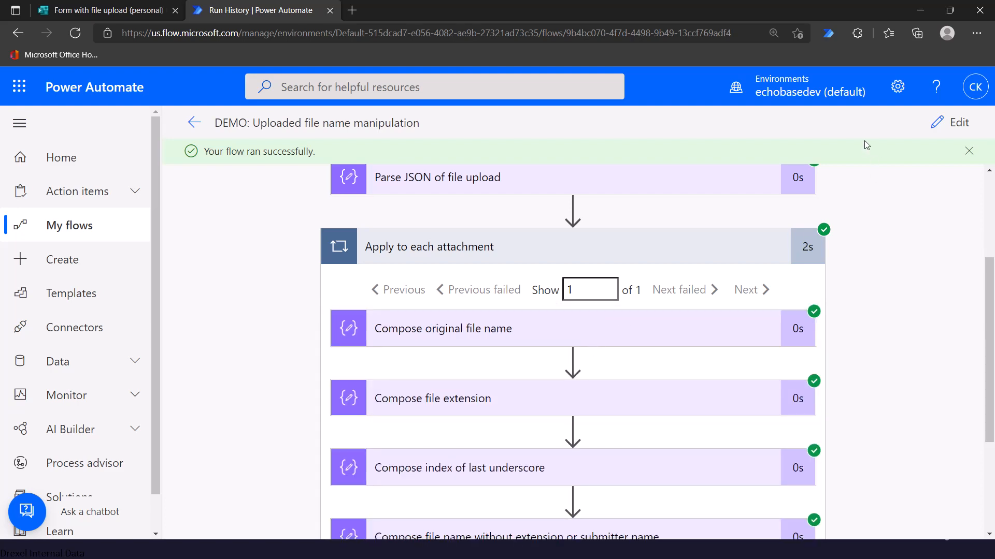
# Step: Return the flow to editing and select the placeholder input text of the Compose file extension action
pyautogui.click(957, 130)
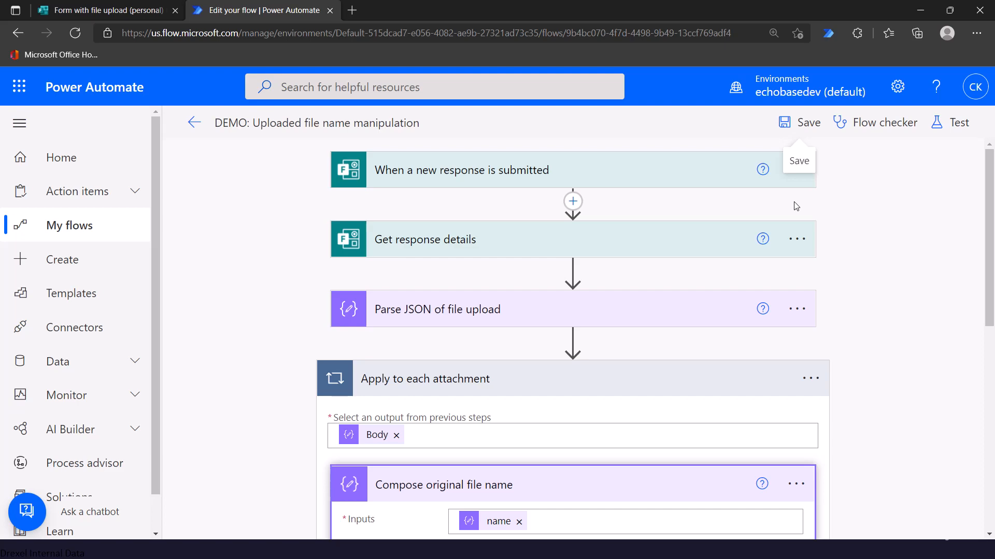
pyautogui.scroll(-5, 796, 206)
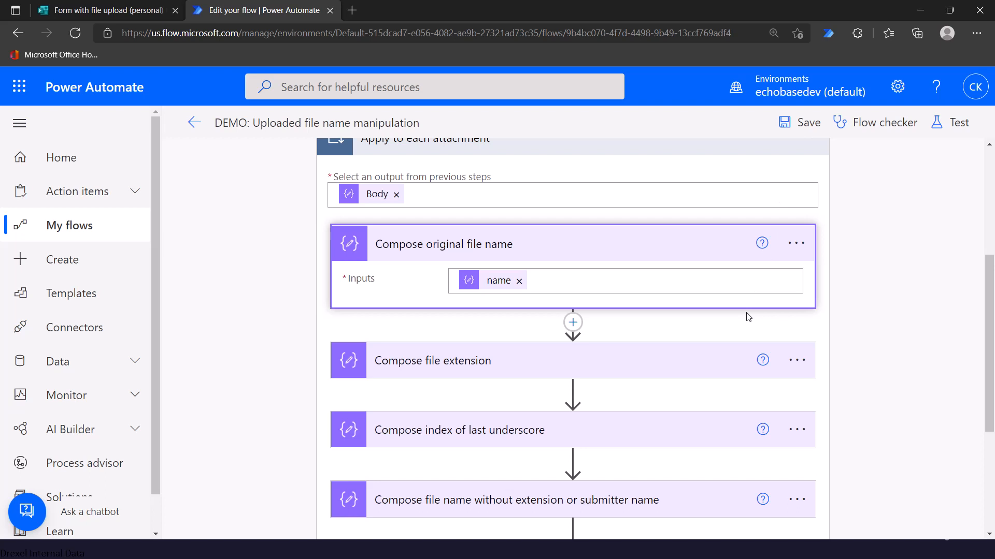
pyautogui.click(631, 366)
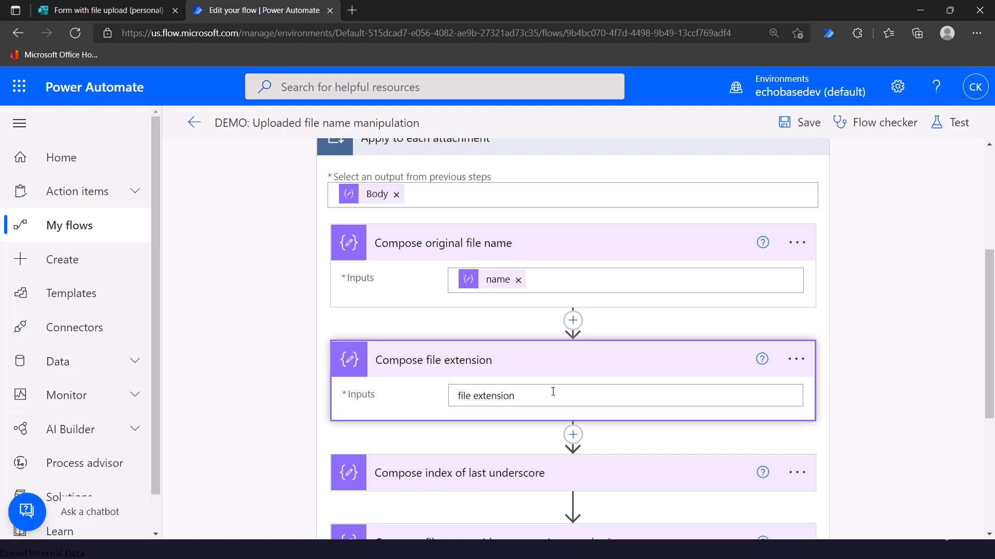
pyautogui.moveTo(548, 398); pyautogui.dragTo(331, 401)
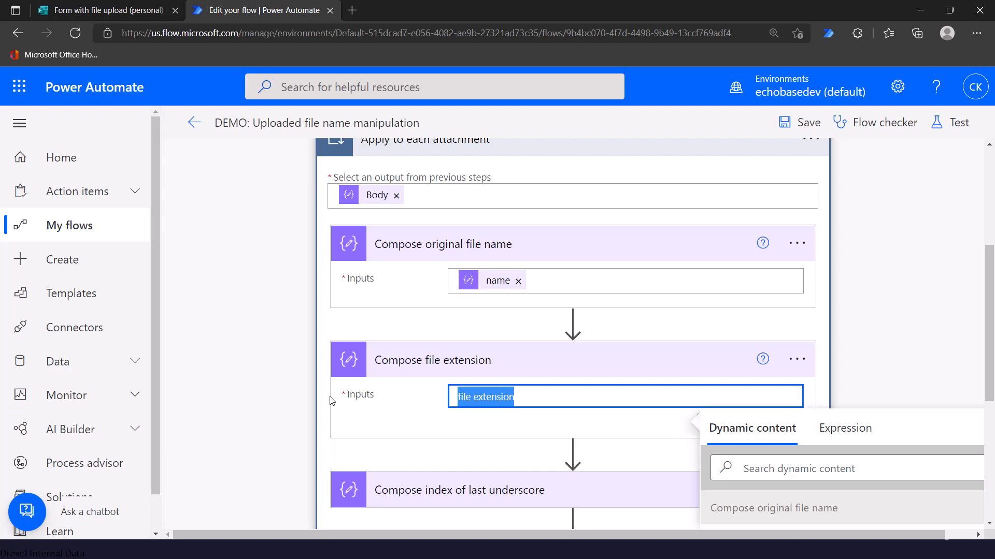
# Step: Switch to the presentation to review the slide on the Split, LastIndexOf and Substring expressions, and return to the flow
pyautogui.hotkey('alt', 'Tab')
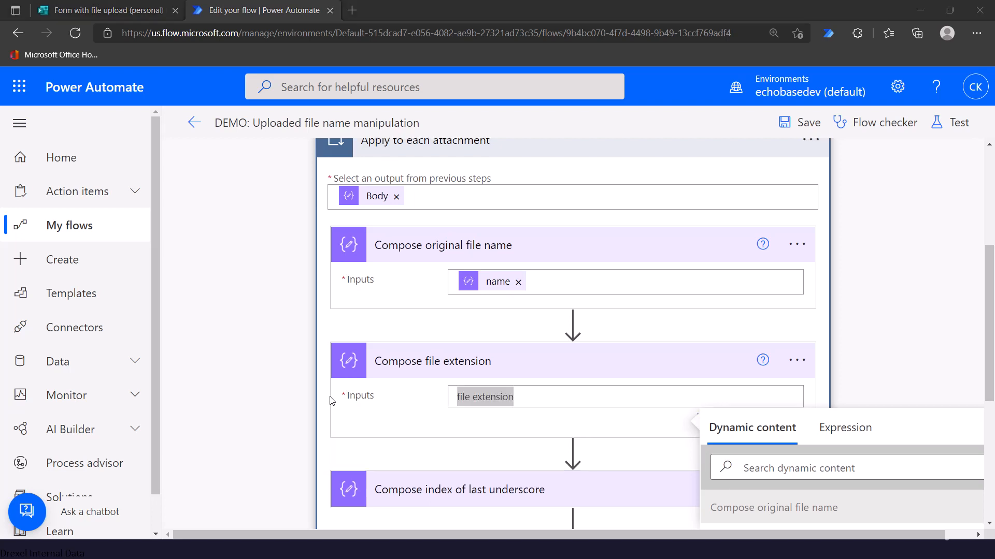
pyautogui.press('Right')
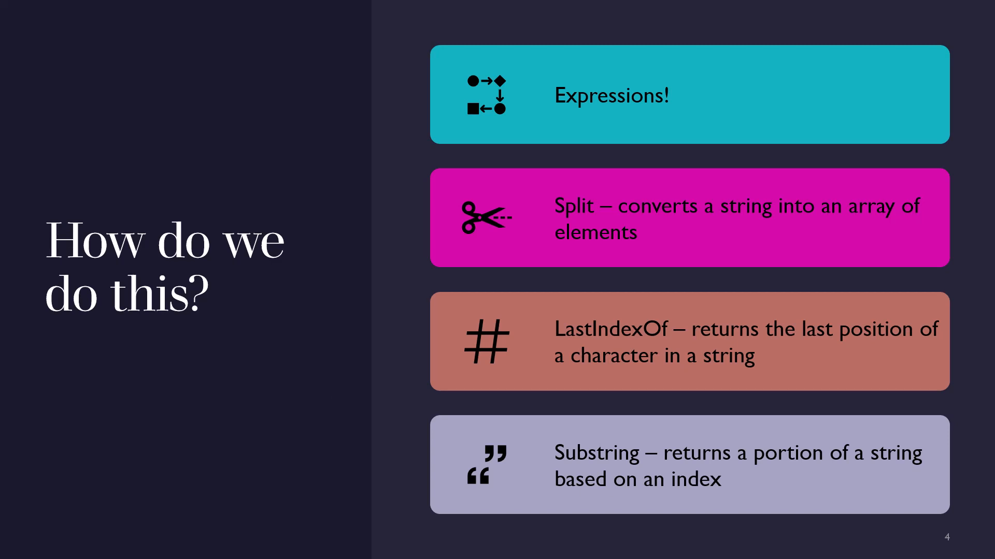
pyautogui.hotkey('alt', 'Tab')
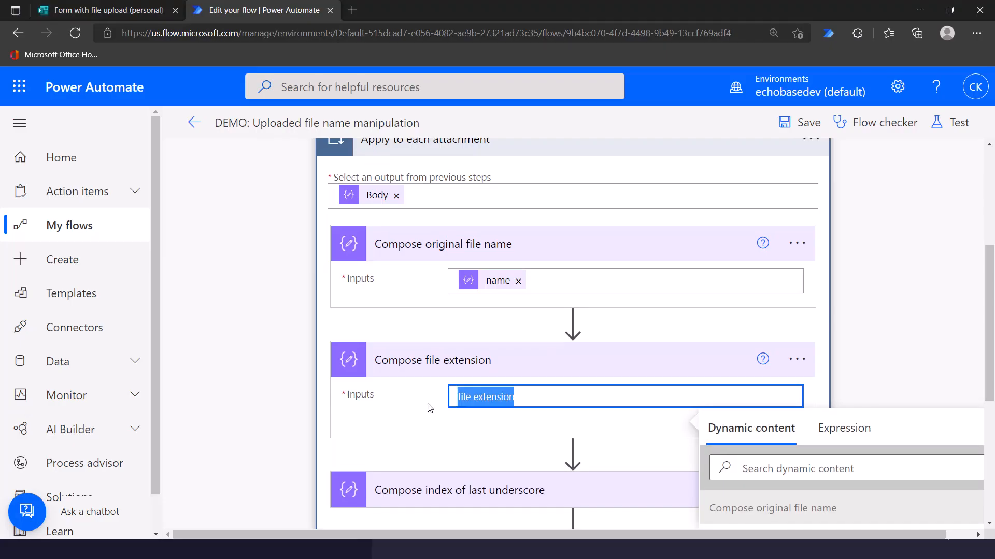
# Step: Clear the placeholder input of the Compose file extension action and start a split() expression for it
pyautogui.click(430, 401)
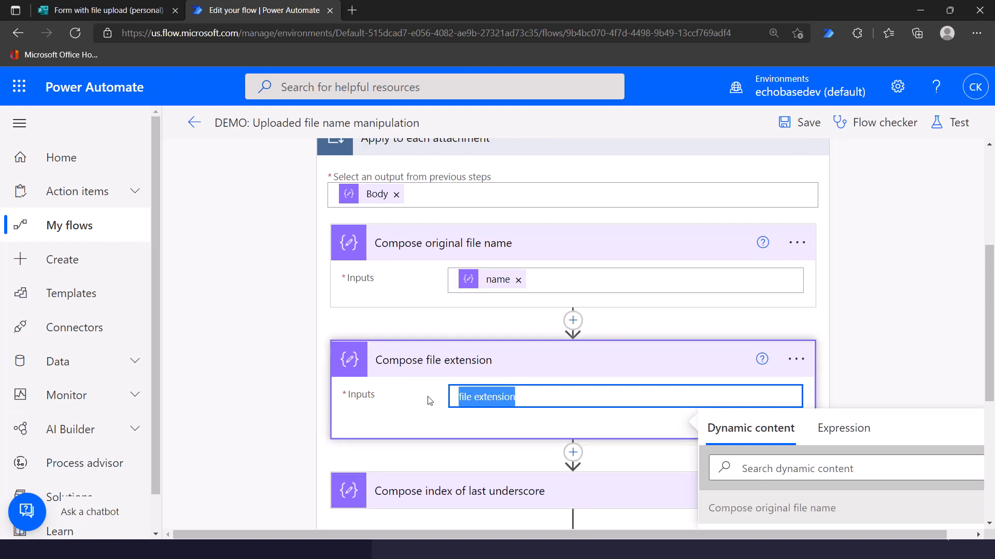
pyautogui.press('BackSpace')
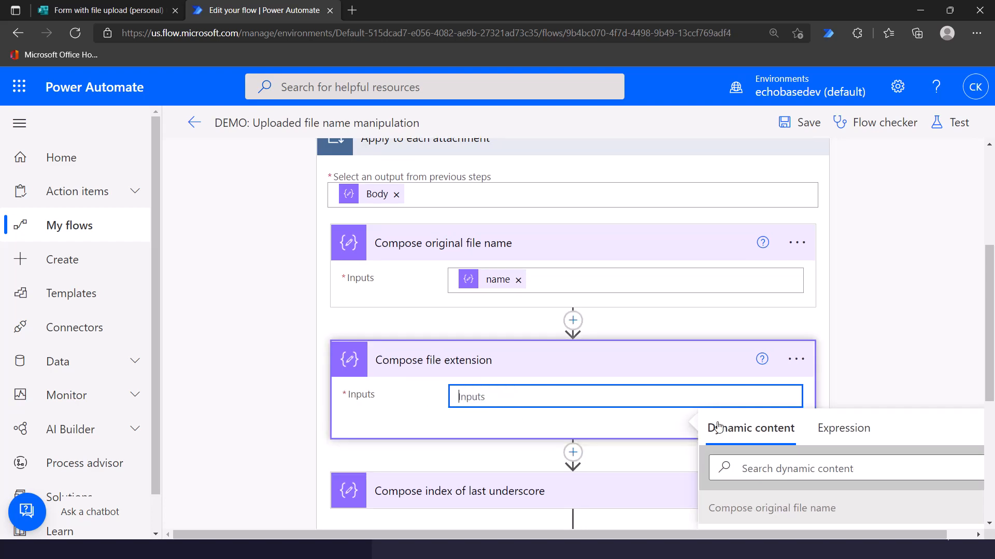
pyautogui.click(839, 426)
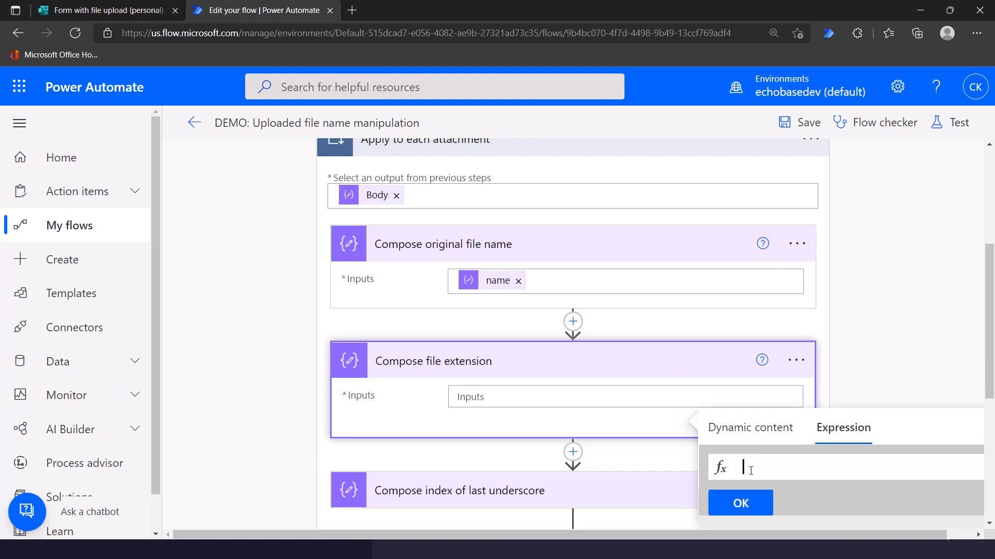
pyautogui.write('split(')
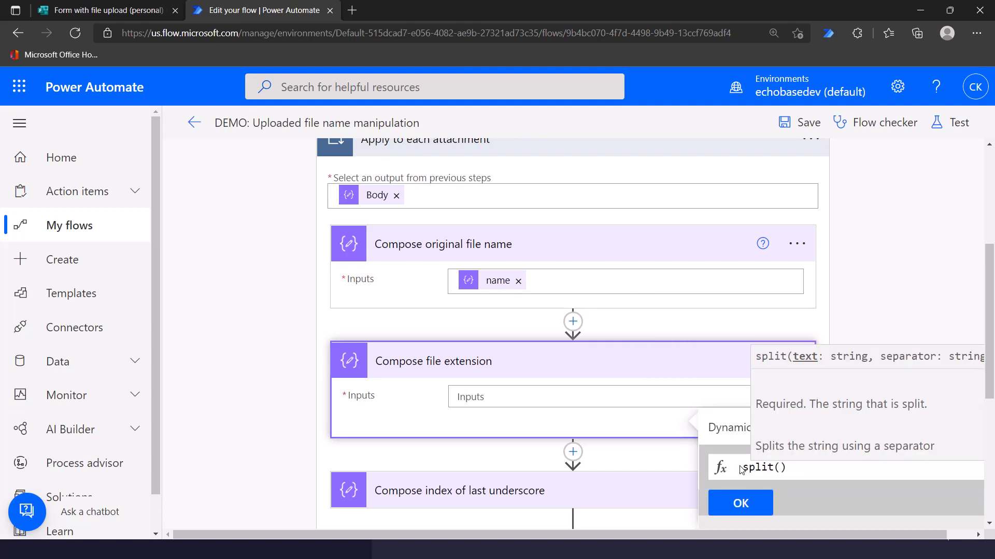
# Step: Complete the split expression for the file extension as split(item()?['name'],'.')
pyautogui.scroll(-1, 735, 424)
pyautogui.click(746, 368)
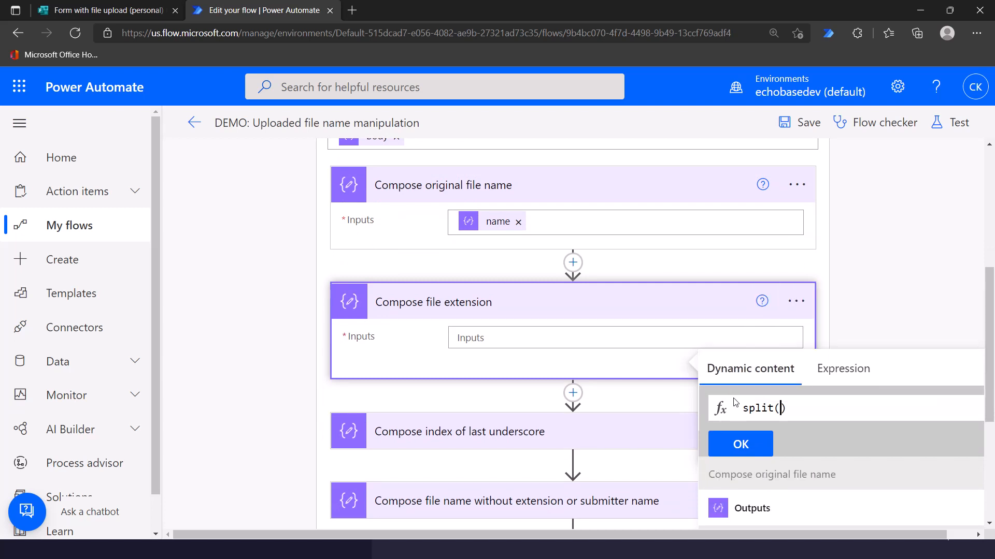
pyautogui.scroll(-2, 745, 414)
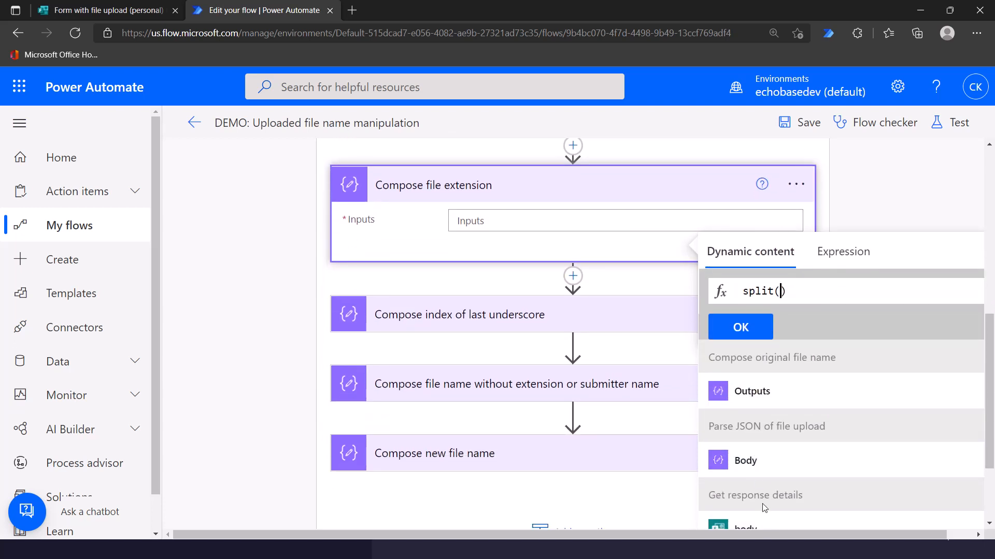
pyautogui.scroll(-3, 765, 513)
pyautogui.scroll(4, 759, 513)
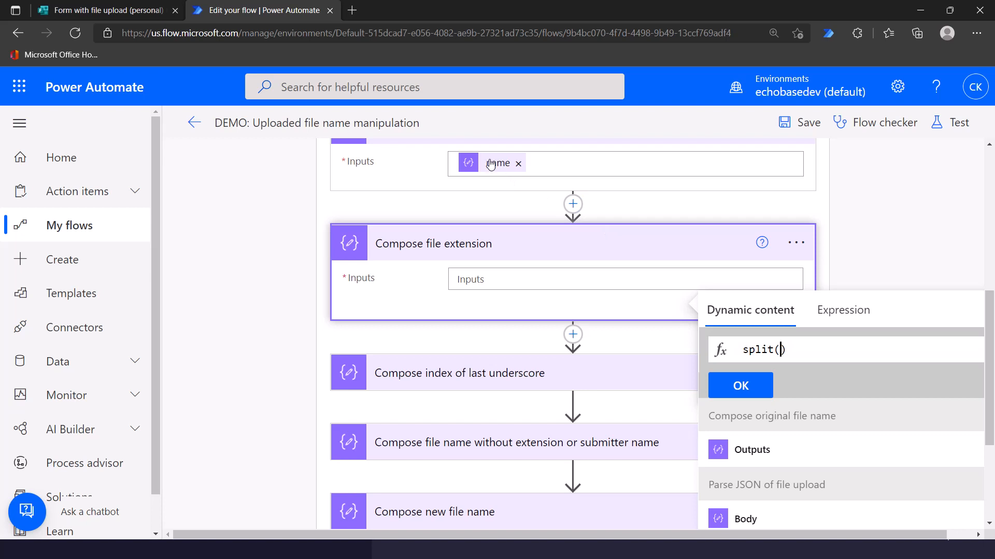
pyautogui.moveTo(491, 165)
pyautogui.write('item')
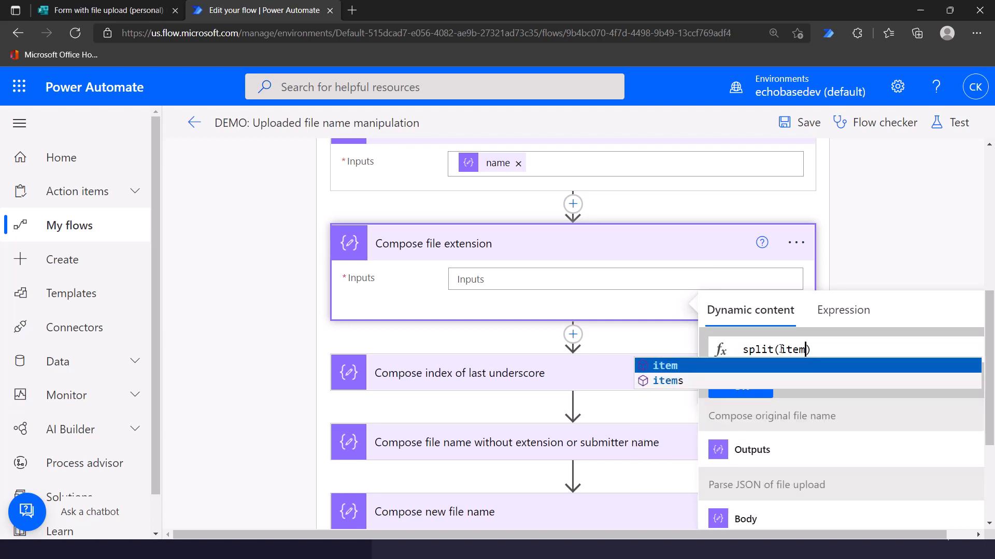
pyautogui.write('()?')
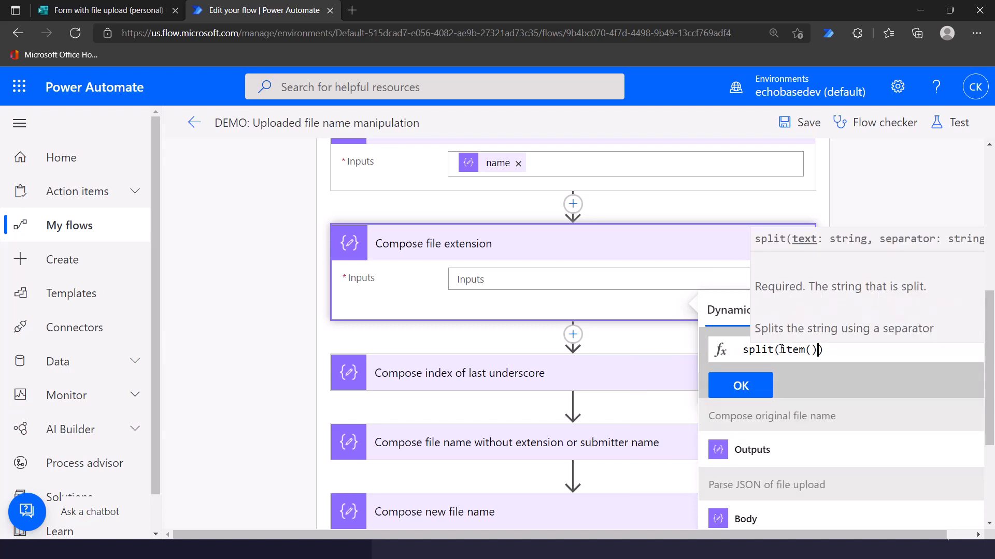
pyautogui.write("['name'")
pyautogui.write(",'.")
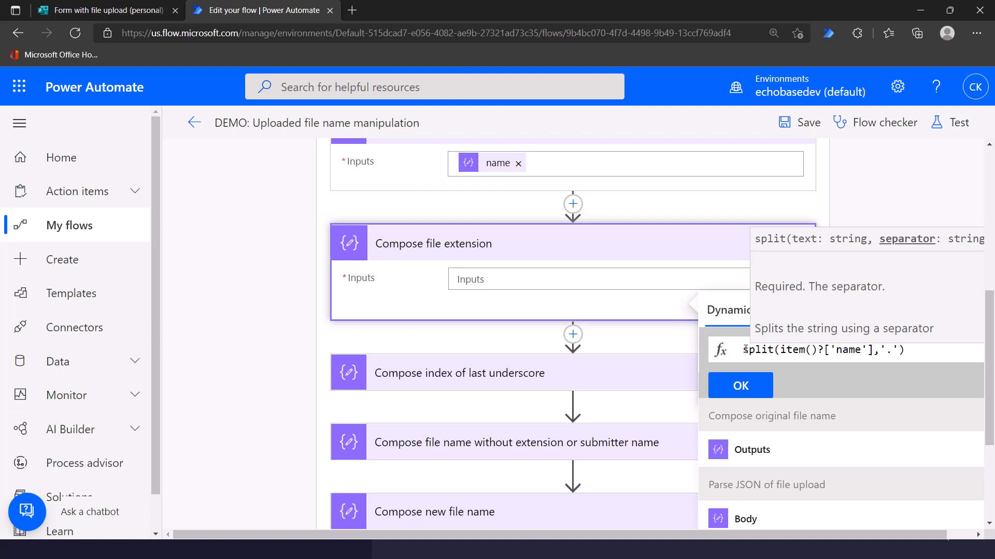
# Step: Wrap the expression as last(split(item()?['name'],'.')) and insert it as the input of Compose file extension
pyautogui.click(744, 350)
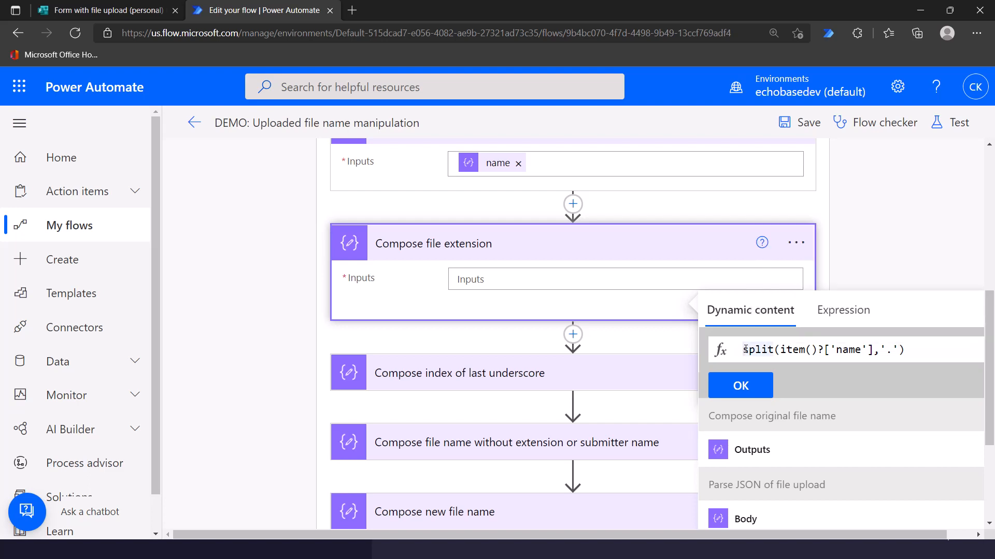
pyautogui.write('last(')
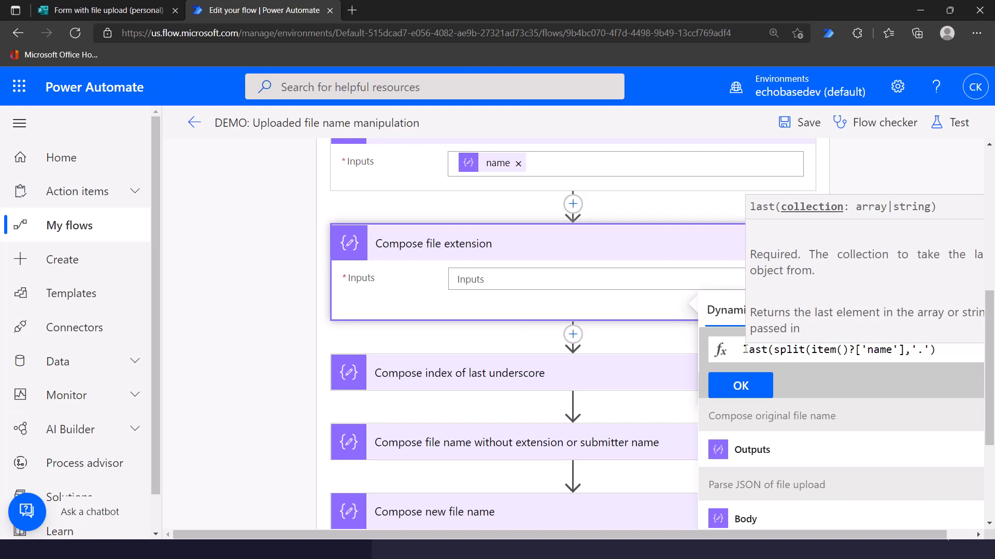
pyautogui.press('End')
pyautogui.write(')')
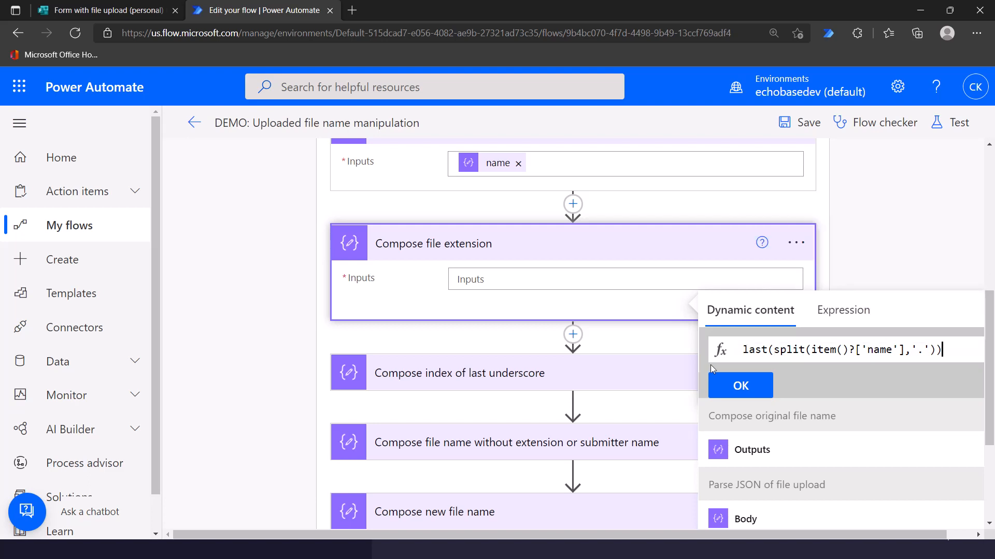
pyautogui.click(733, 384)
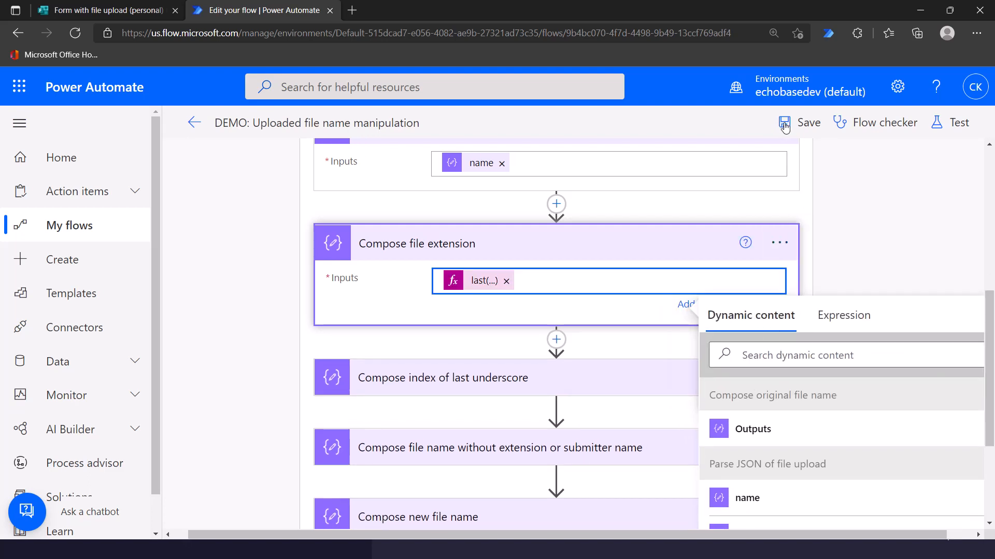
# Step: Save the flow and run an automatic test with the most recent successful trigger run
pyautogui.click(802, 125)
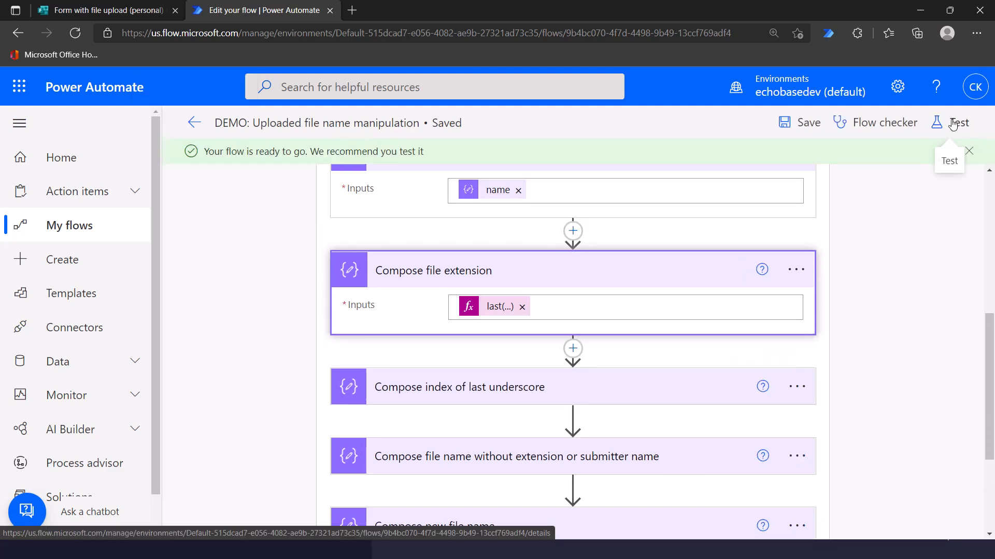
pyautogui.click(952, 124)
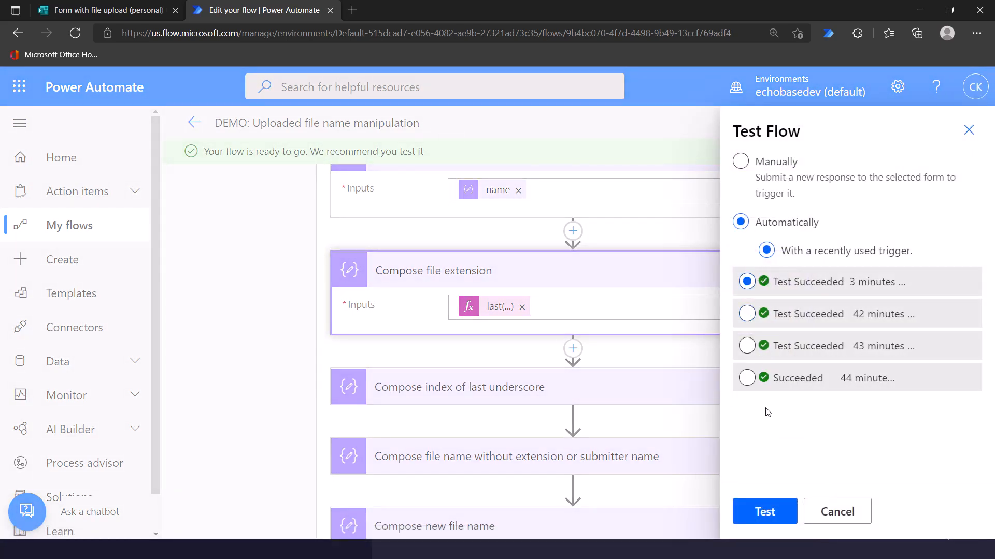
pyautogui.click(766, 511)
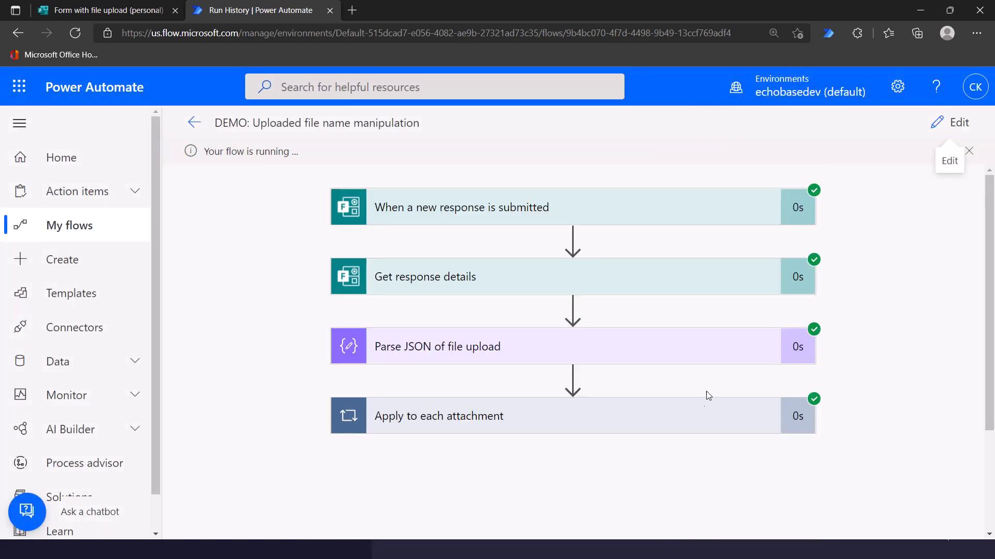
# Step: Examine the inputs and outputs of Compose file extension within the Apply to each attachment loop, and collapse the action
pyautogui.click(697, 415)
pyautogui.scroll(-4, 647, 377)
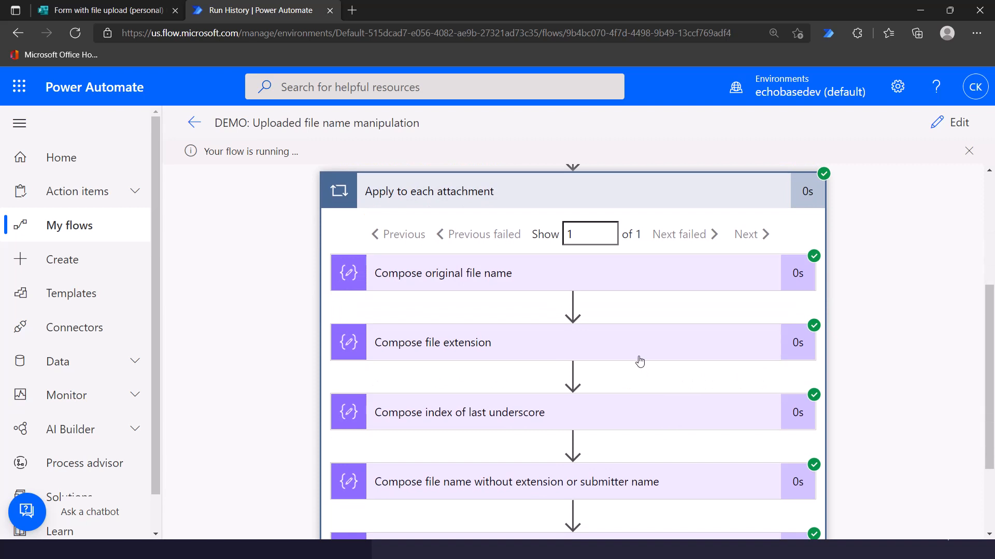
pyautogui.click(640, 357)
pyautogui.scroll(-2, 549, 355)
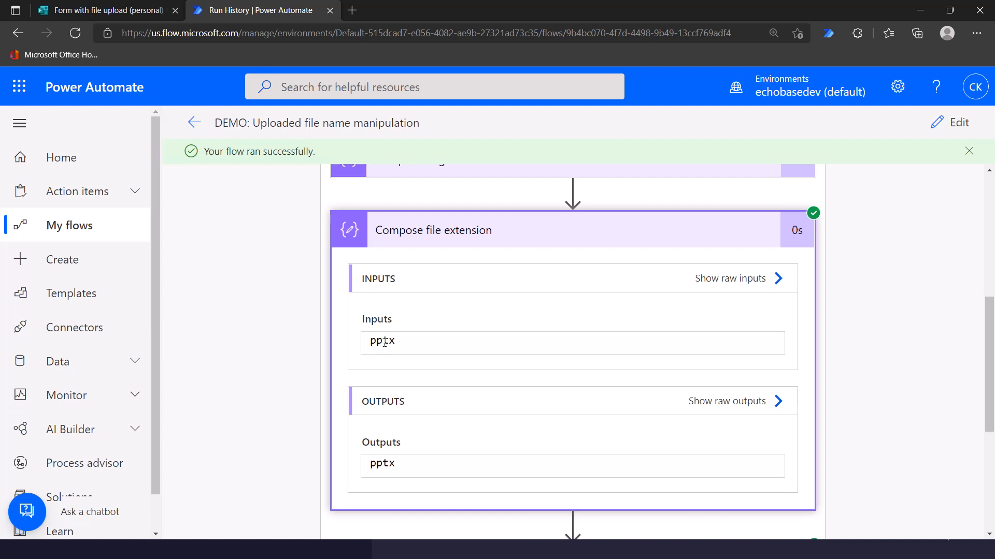
pyautogui.click(659, 241)
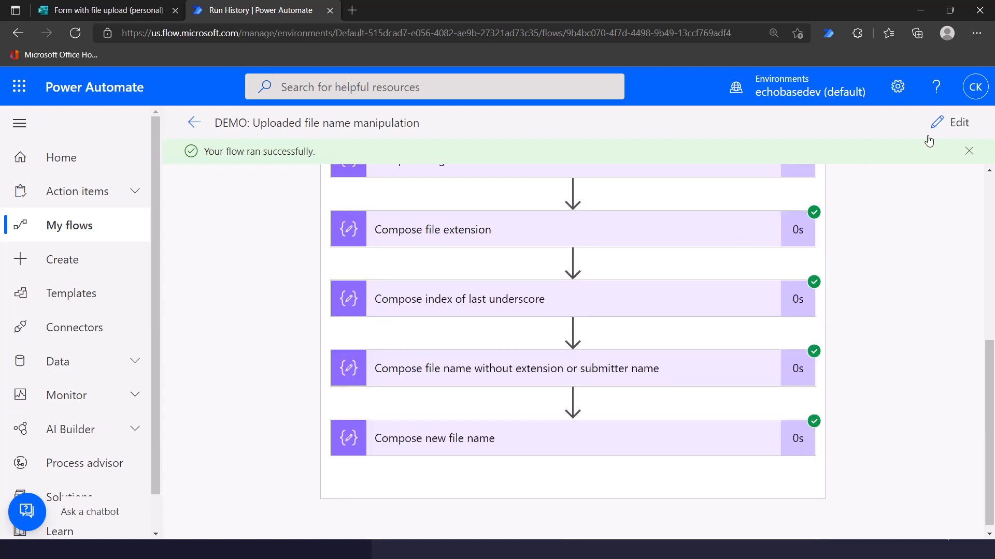
# Step: Return the flow to editing and collapse the Compose file extension and Compose original file name actions
pyautogui.click(956, 123)
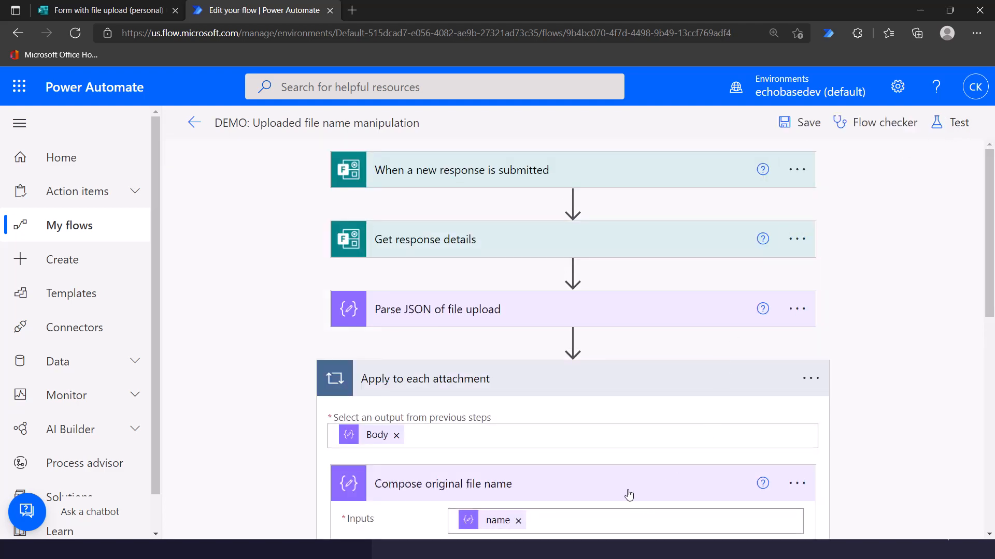
pyautogui.scroll(-5, 629, 493)
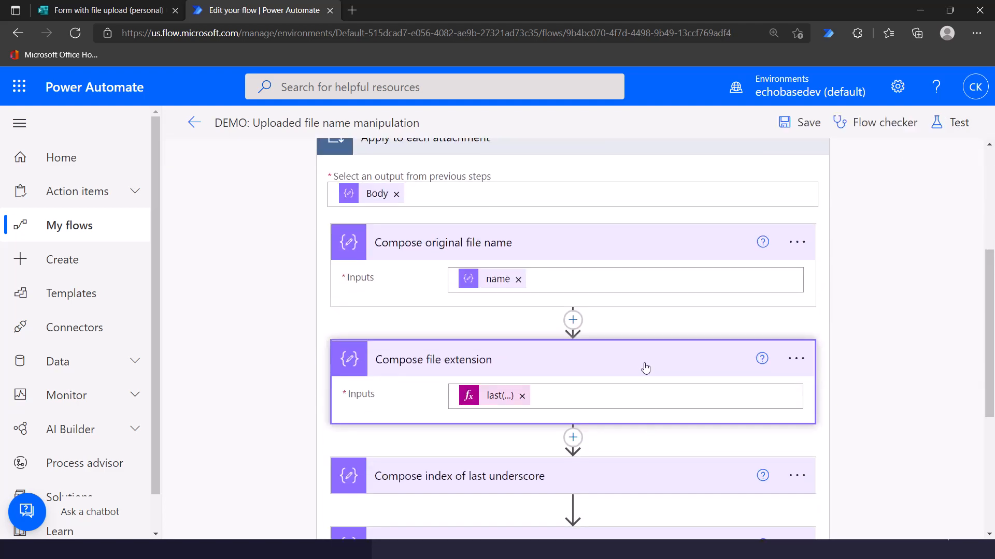
pyautogui.click(645, 367)
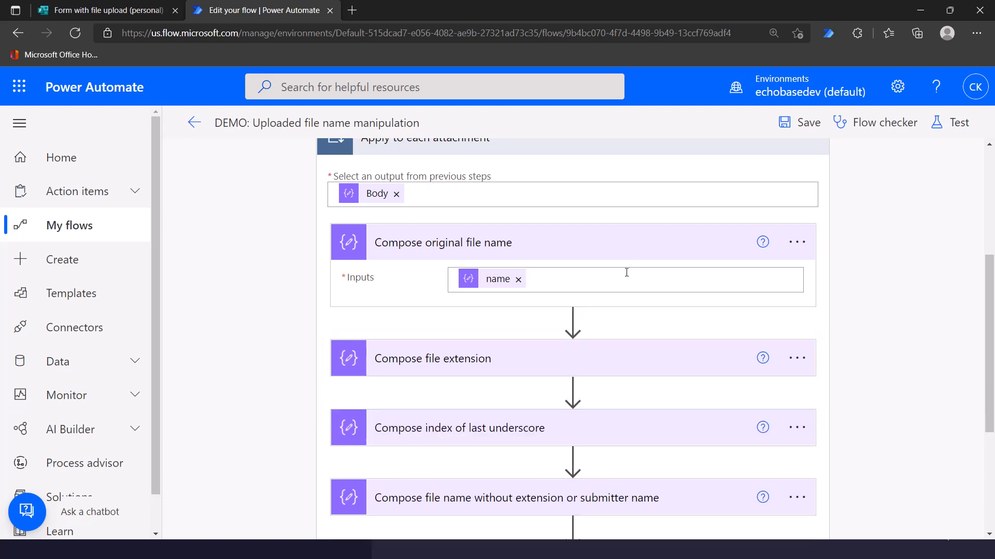
pyautogui.click(627, 245)
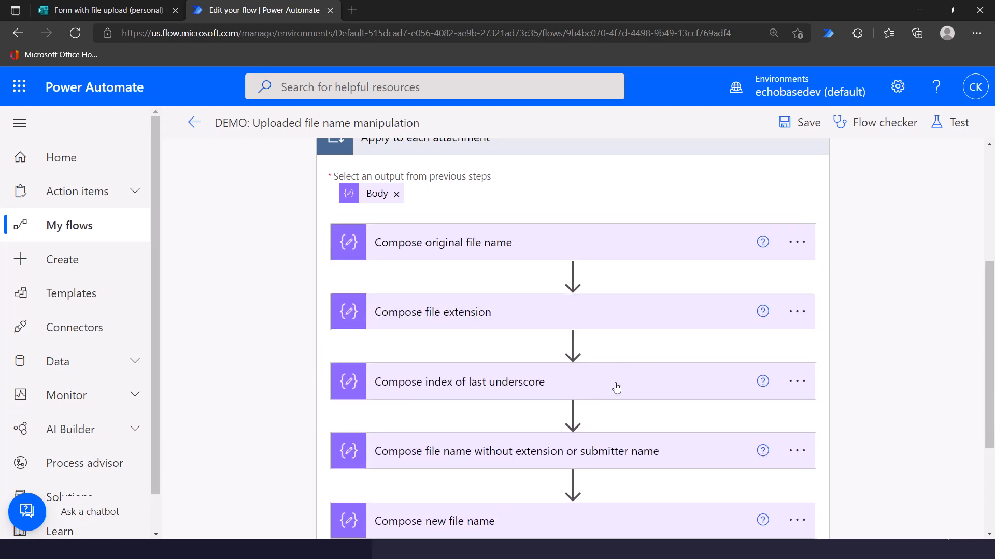
# Step: Switch to the presentation to review the slide on the LastIndexOf expression
pyautogui.hotkey('alt', 'Tab')
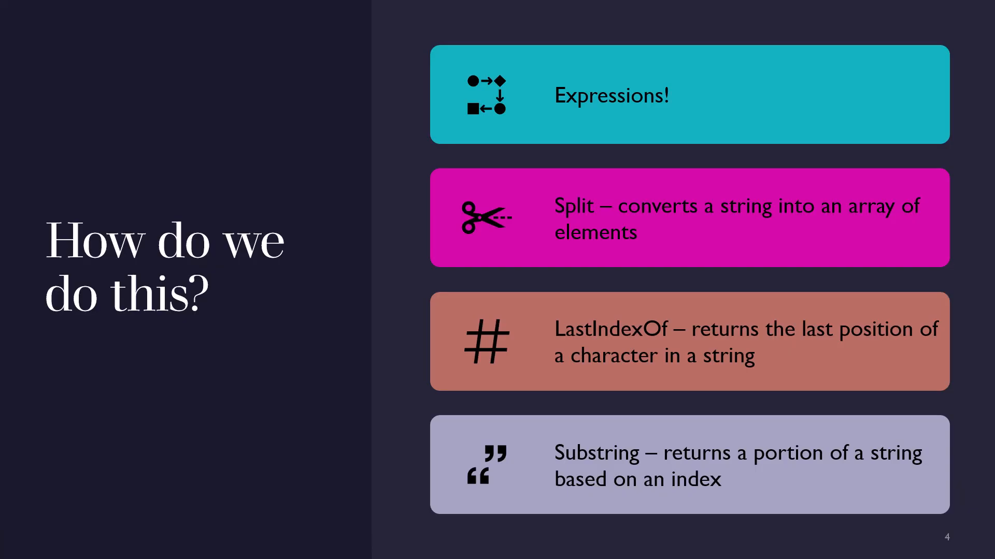